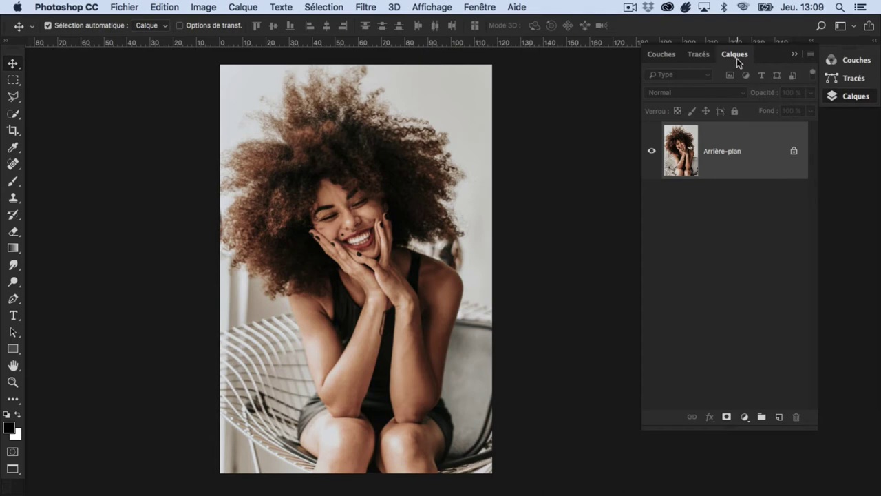
# Step: Add a Courbe de transfert de dégradé (Gradient Map) adjustment layer above Arrière-plan
pyautogui.click(744, 418)
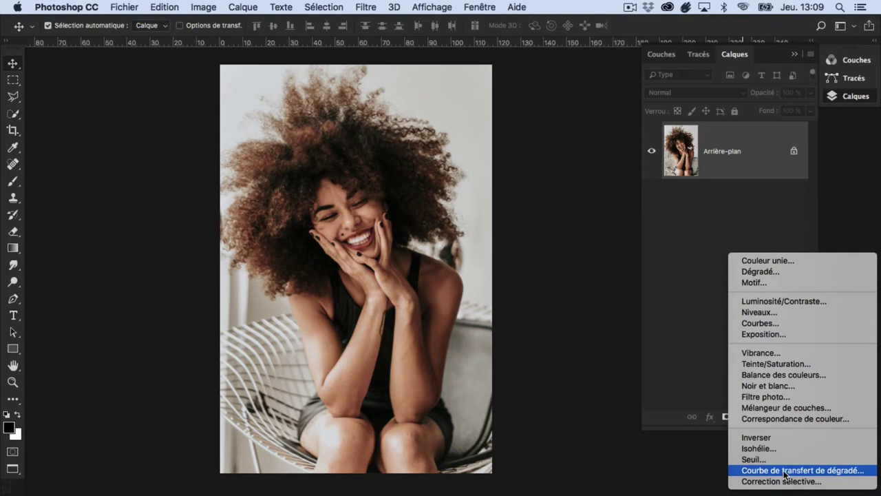
pyautogui.click(785, 472)
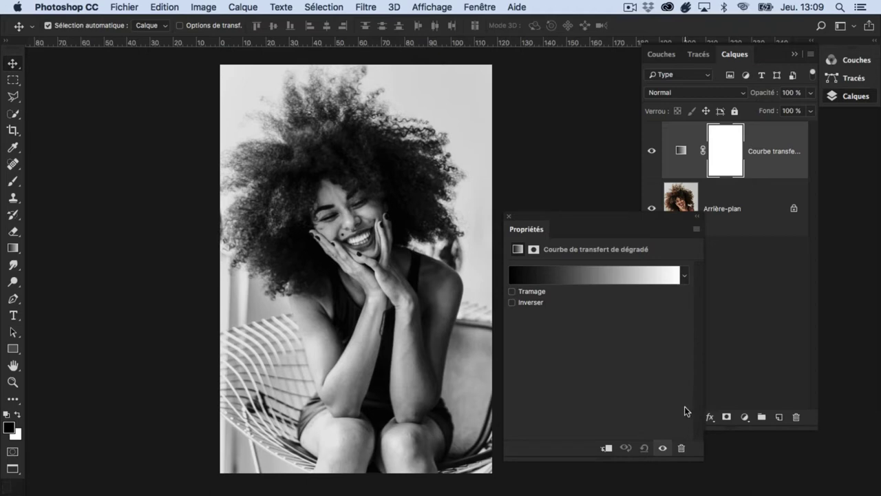
# Step: Preview Rouge vert, Bleu rouge jaune, Spectre, Chrome and other presets, then apply Violet, orange
pyautogui.click(579, 278)
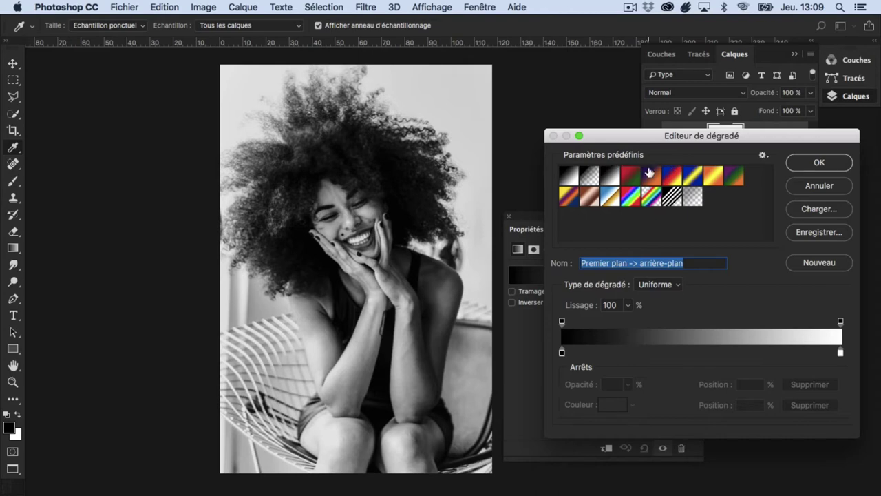
pyautogui.click(611, 175)
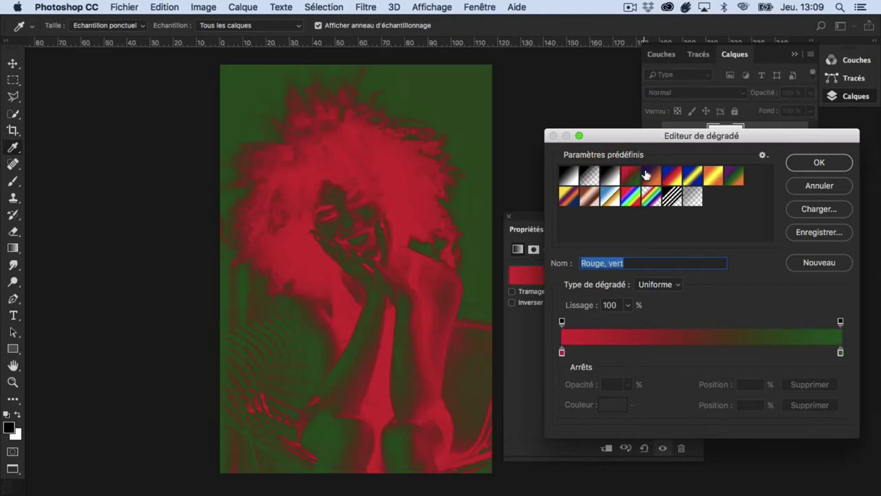
pyautogui.click(648, 175)
pyautogui.click(671, 176)
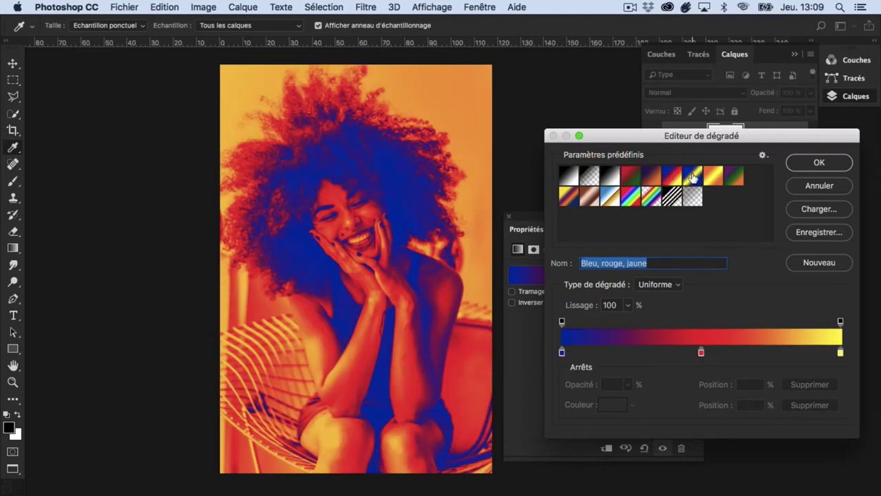
pyautogui.click(693, 176)
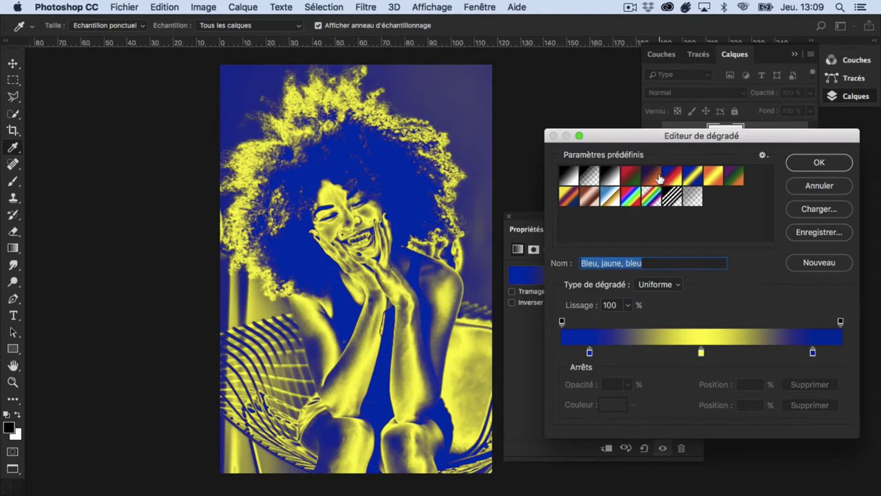
pyautogui.click(651, 178)
pyautogui.click(672, 177)
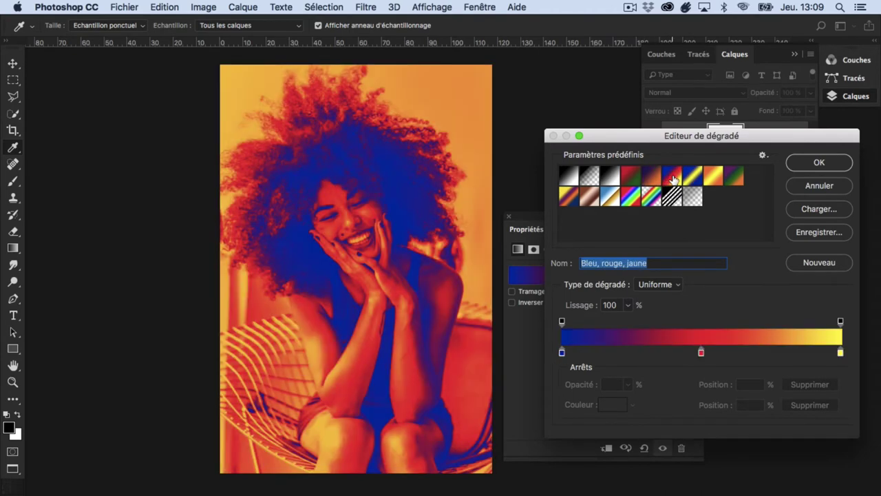
pyautogui.click(632, 196)
pyautogui.click(612, 195)
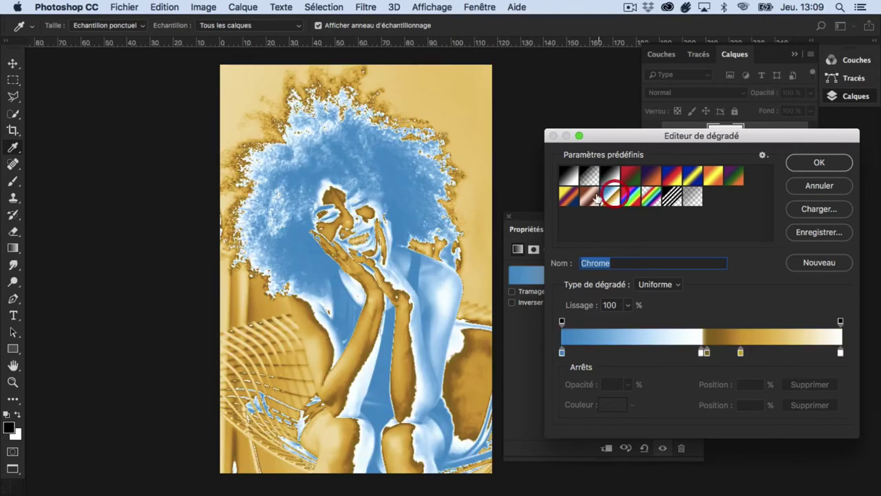
pyautogui.click(569, 195)
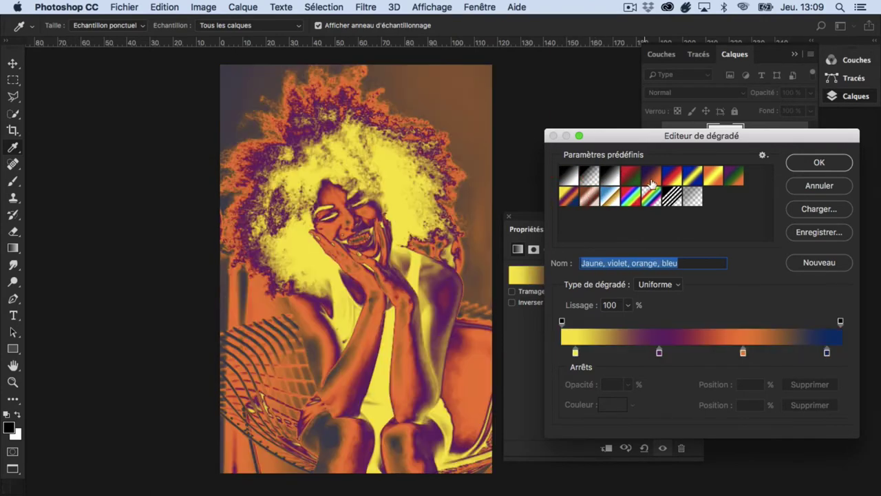
pyautogui.click(651, 178)
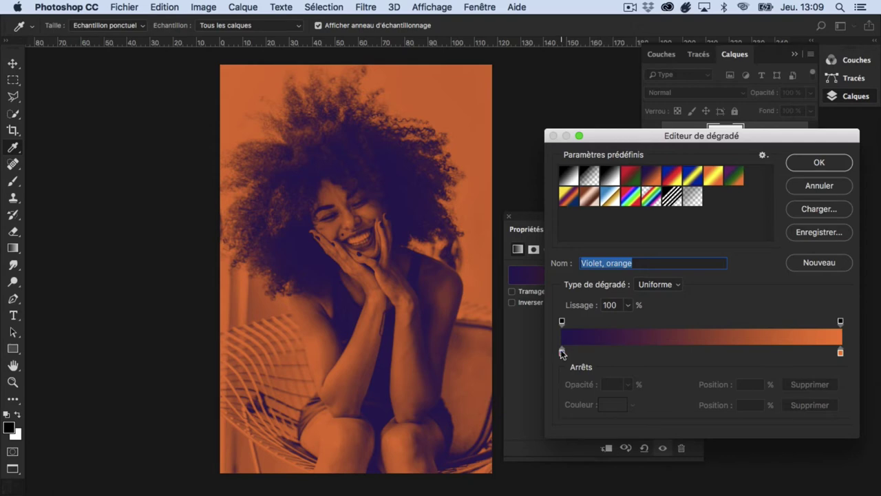
# Step: Inspect the violet and orange end stops, and shift the midpoint to 28% and then 36%
pyautogui.moveTo(562, 353)
pyautogui.mouseDown()
pyautogui.moveTo(631, 354)
pyautogui.moveTo(559, 352)
pyautogui.mouseUp()
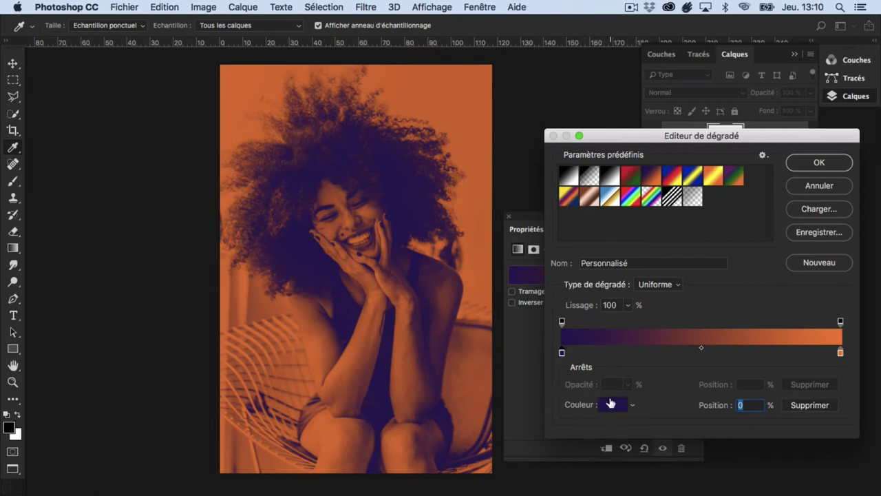
pyautogui.click(563, 354)
pyautogui.click(840, 353)
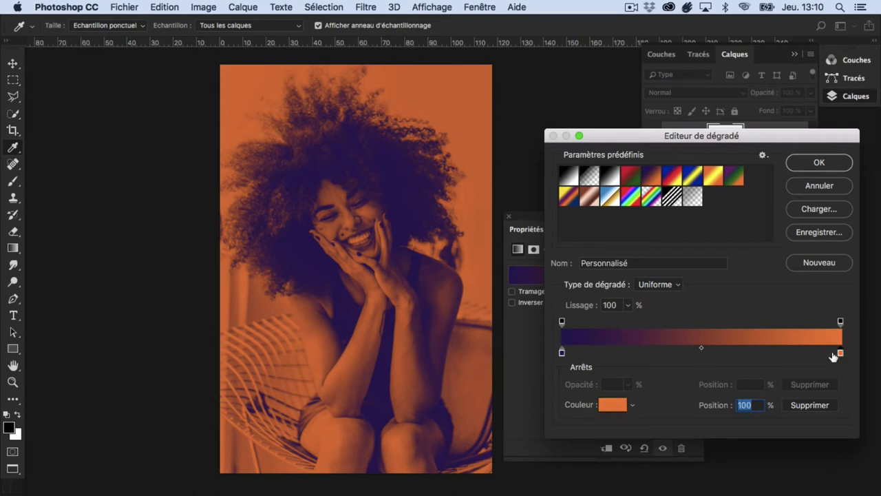
pyautogui.moveTo(839, 353)
pyautogui.mouseDown()
pyautogui.moveTo(768, 353)
pyautogui.moveTo(859, 352)
pyautogui.mouseUp()
pyautogui.moveTo(702, 349); pyautogui.dragTo(640, 353)
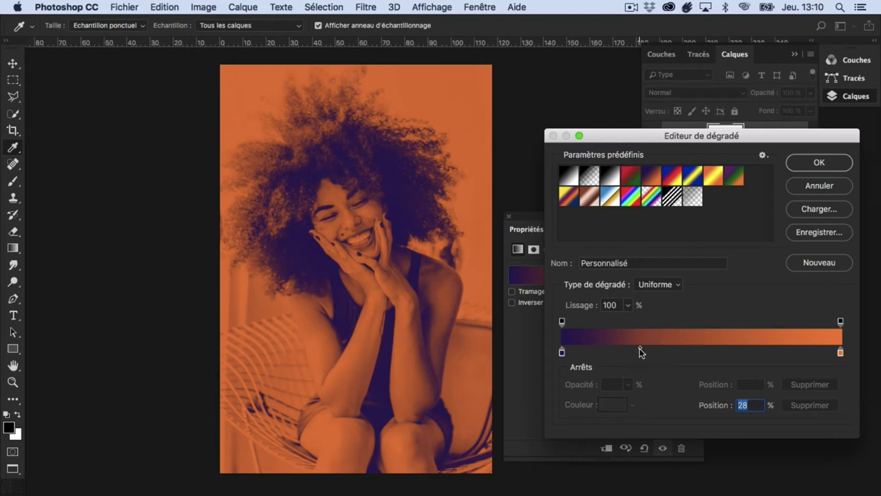
pyautogui.moveTo(640, 348); pyautogui.dragTo(701, 350)
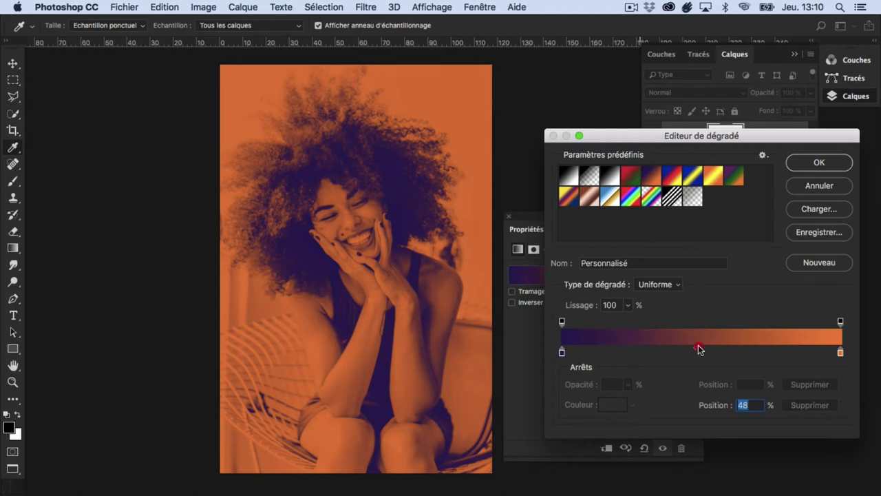
# Step: Copy the violet start stop's hex colour 290a59 from its Color Picker
pyautogui.click(561, 353)
pyautogui.click(609, 407)
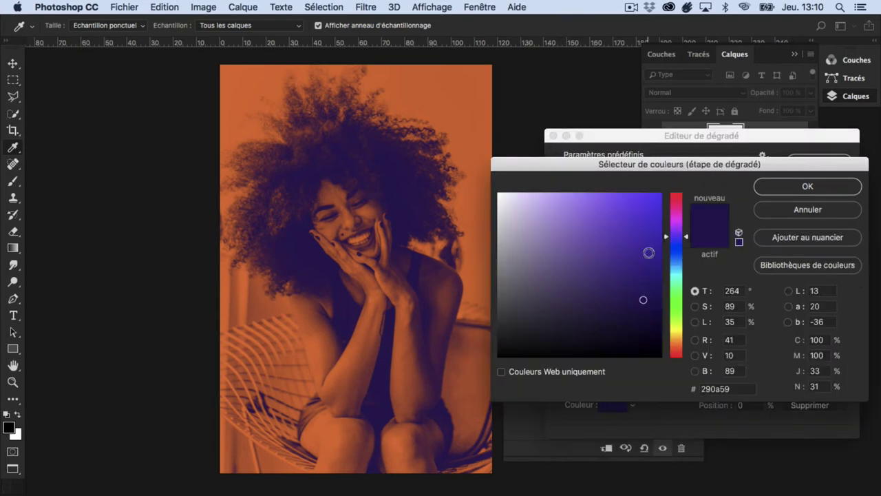
pyautogui.doubleClick(730, 389)
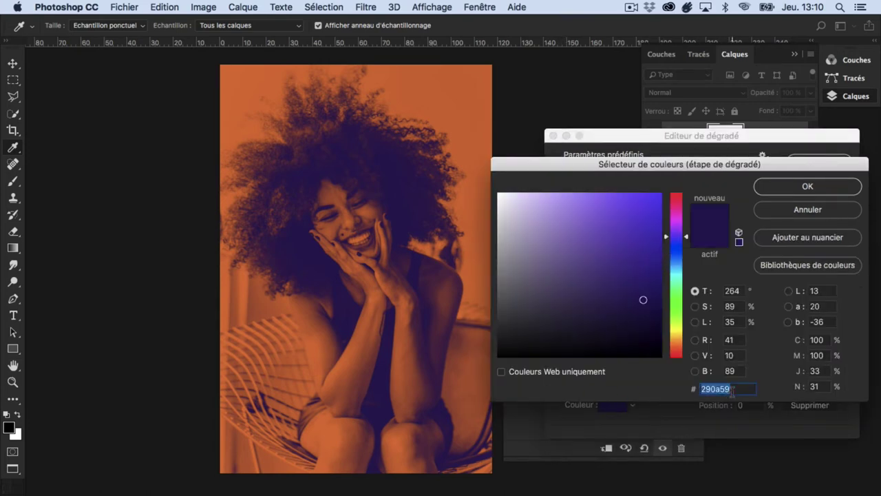
pyautogui.press('super+c')
# Step: Try magenta and muddy green shades, then restore 290a59 for the start stop
pyautogui.moveTo(667, 239)
pyautogui.mouseDown()
pyautogui.moveTo(663, 211)
pyautogui.moveTo(674, 192)
pyautogui.moveTo(666, 260)
pyautogui.mouseUp()
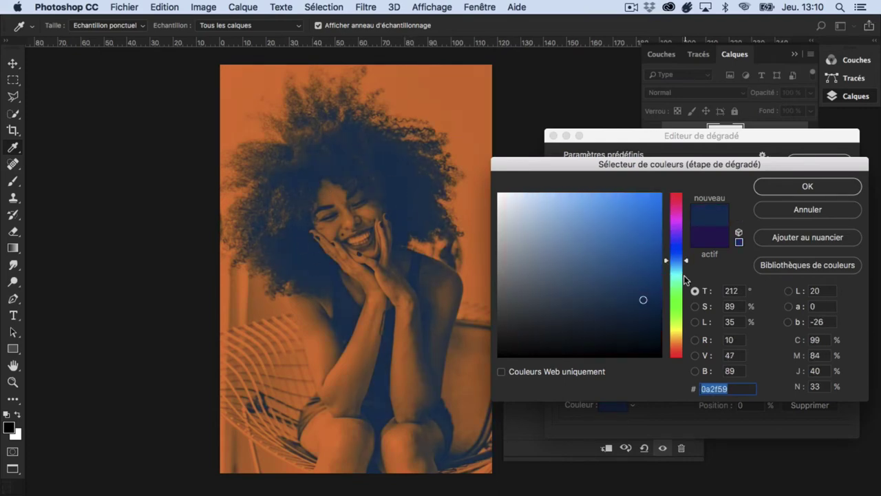
pyautogui.moveTo(637, 307)
pyautogui.mouseDown()
pyautogui.moveTo(574, 324)
pyautogui.moveTo(659, 279)
pyautogui.mouseUp()
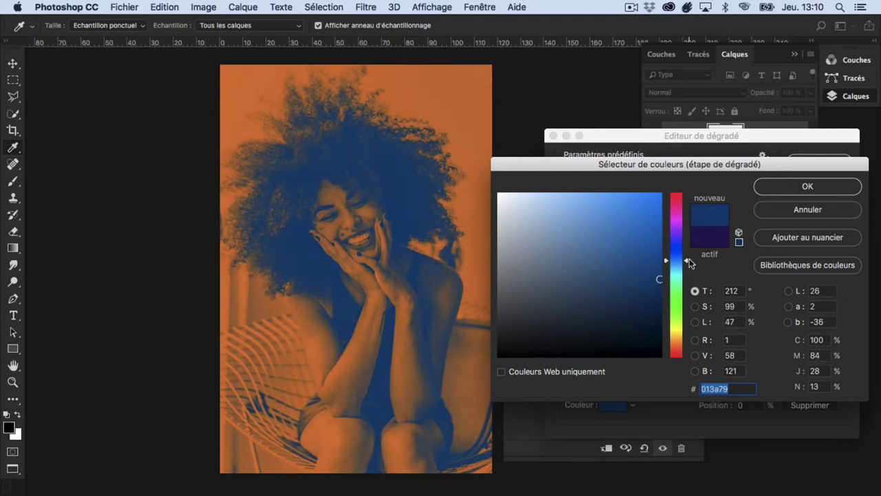
pyautogui.click(645, 298)
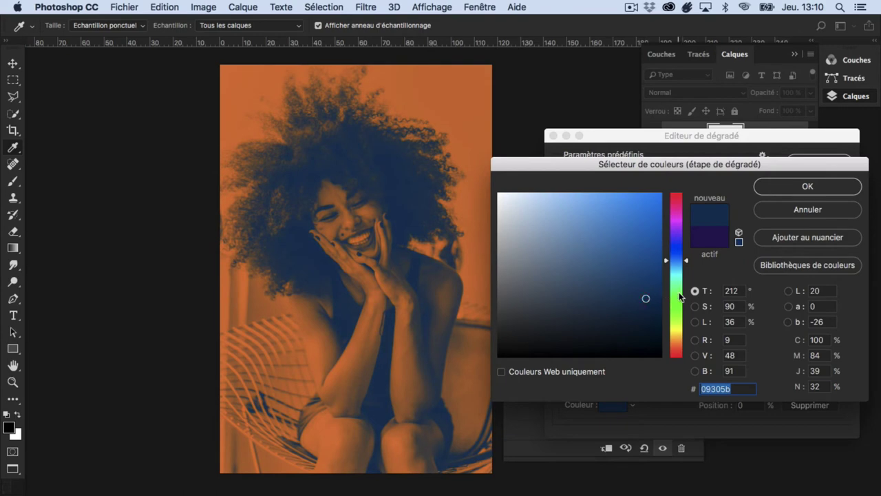
pyautogui.moveTo(679, 297); pyautogui.dragTo(676, 337)
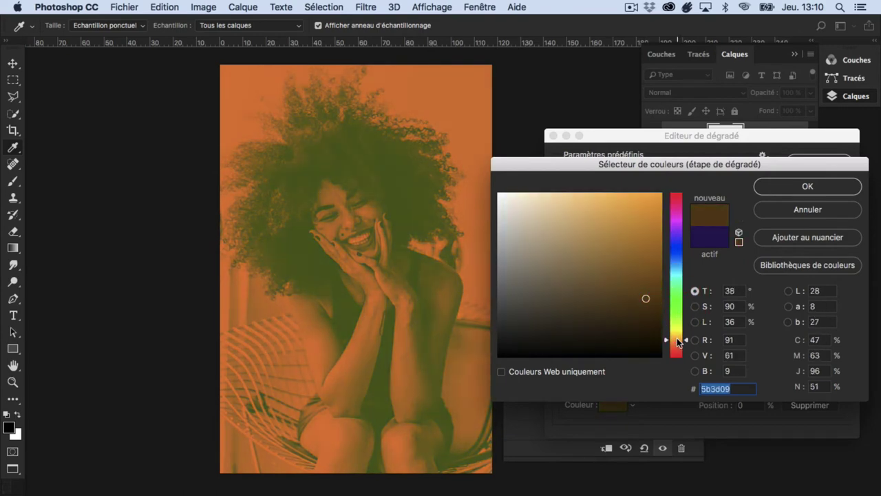
pyautogui.press('super+v')
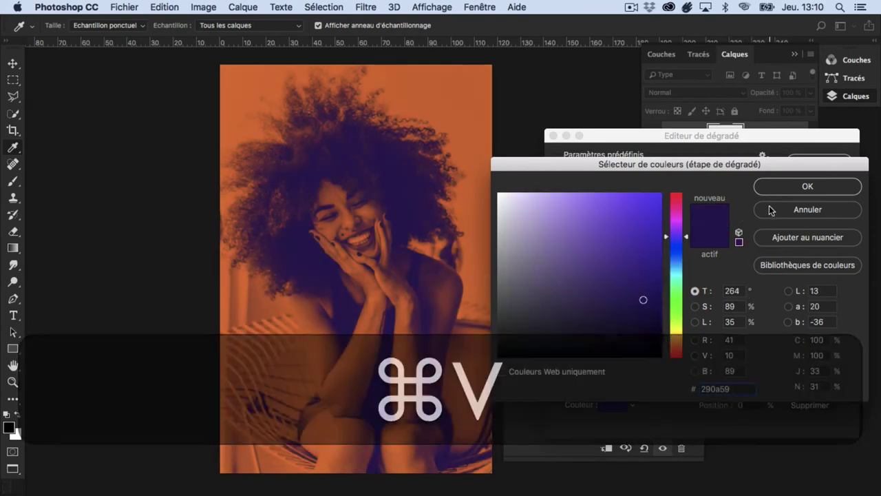
pyautogui.click(771, 189)
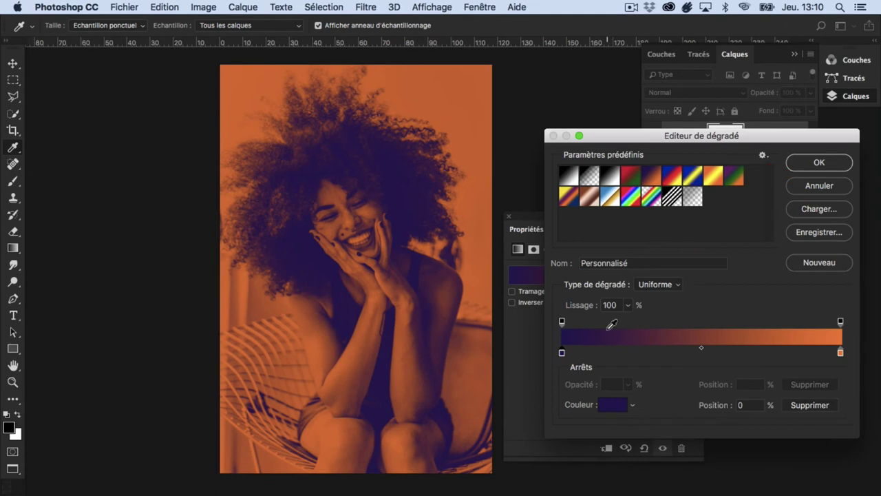
# Step: Slide the violet stop to about 7% and back, then undo the move
pyautogui.moveTo(562, 355); pyautogui.dragTo(580, 354)
pyautogui.moveTo(580, 353); pyautogui.dragTo(564, 354)
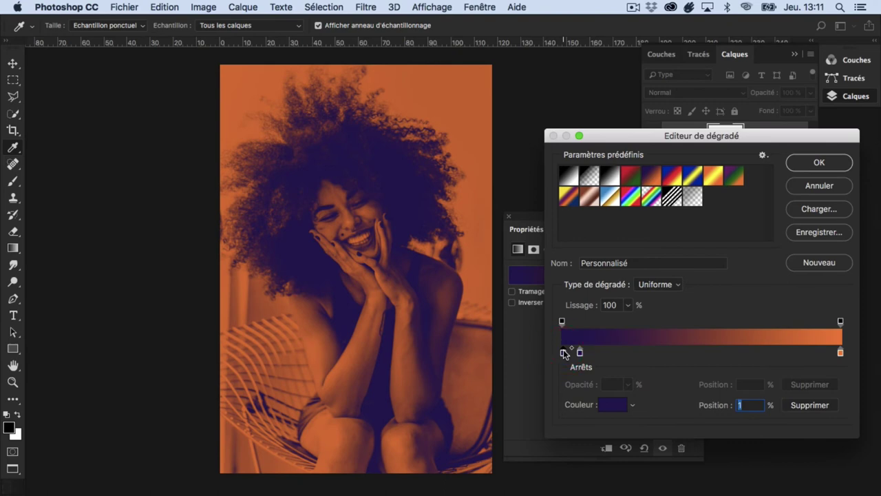
pyautogui.press('super+z')
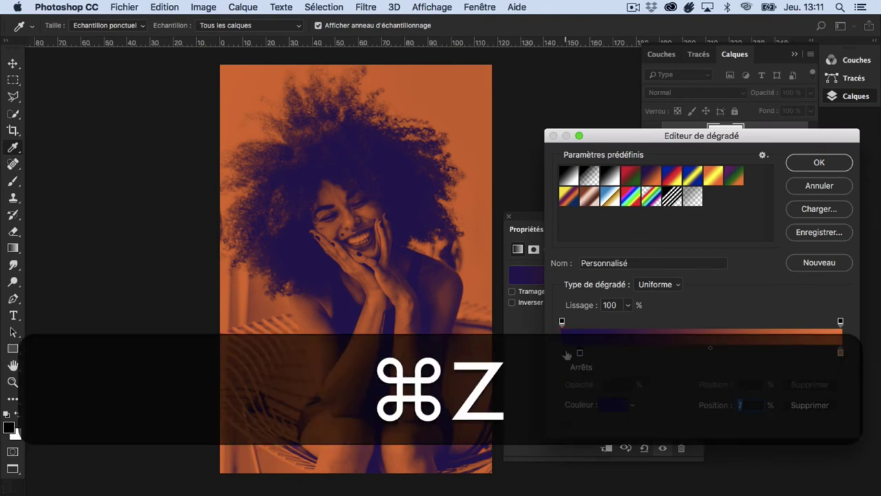
# Step: Add a new start stop coloured very dark violet 140728
pyautogui.click(563, 353)
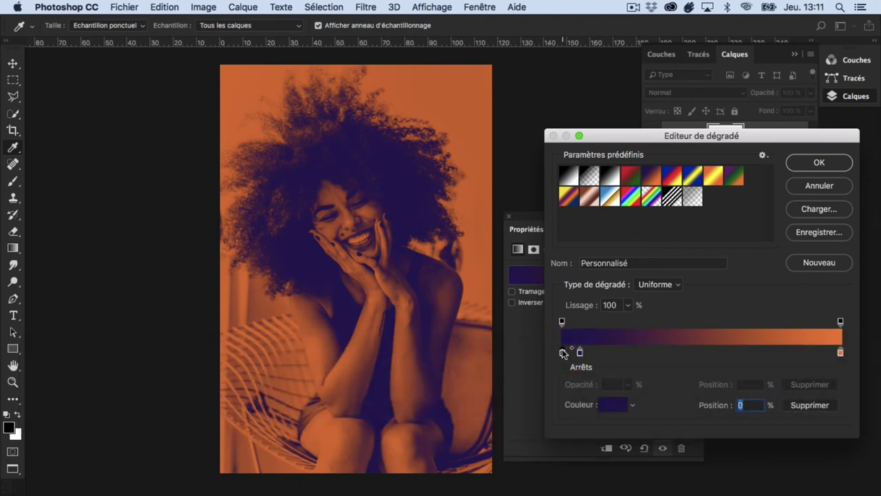
pyautogui.click(611, 404)
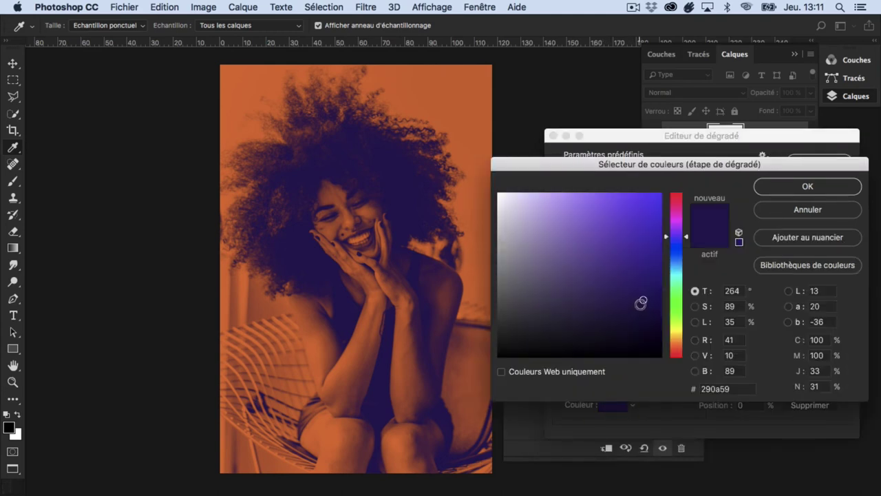
pyautogui.moveTo(640, 302); pyautogui.dragTo(633, 351)
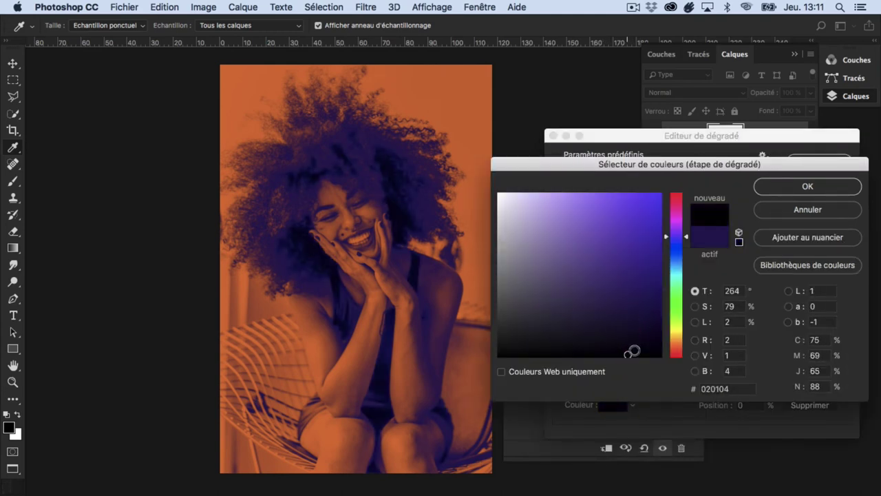
pyautogui.moveTo(627, 348)
pyautogui.mouseDown()
pyautogui.moveTo(635, 324)
pyautogui.moveTo(634, 331)
pyautogui.mouseUp()
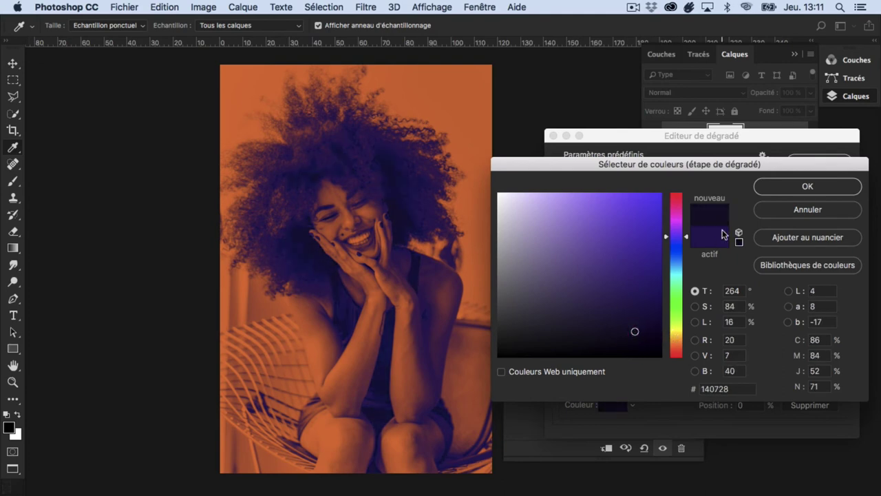
pyautogui.click(805, 187)
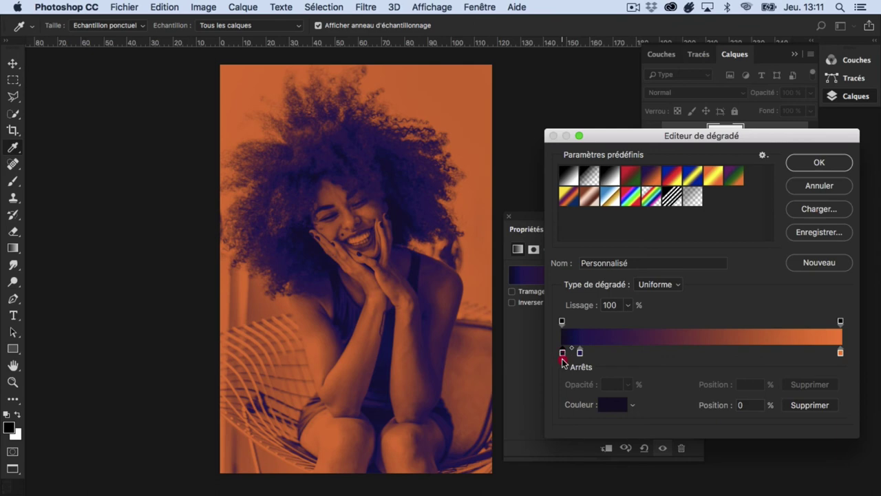
# Step: Re-create the dark stop at 0% and move the orange stop to about 89%
pyautogui.moveTo(562, 362); pyautogui.dragTo(564, 364)
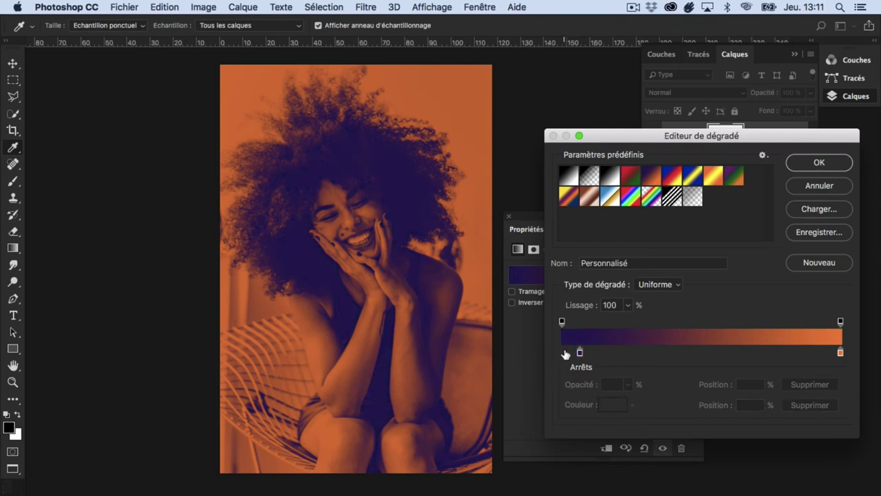
pyautogui.click(564, 353)
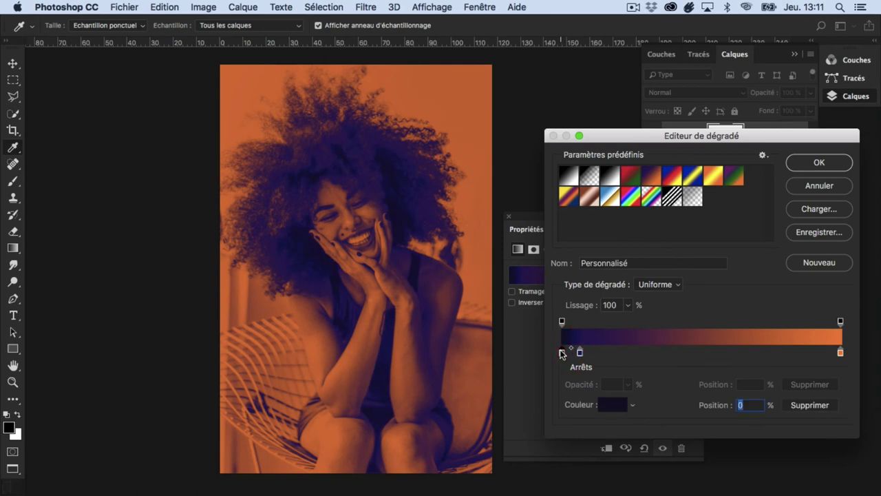
pyautogui.moveTo(840, 354)
pyautogui.mouseDown()
pyautogui.moveTo(809, 354)
pyautogui.moveTo(818, 354)
pyautogui.mouseUp()
# Step: Add and discard an extra orange stop, leaving the single orange stop at 99%
pyautogui.click(840, 354)
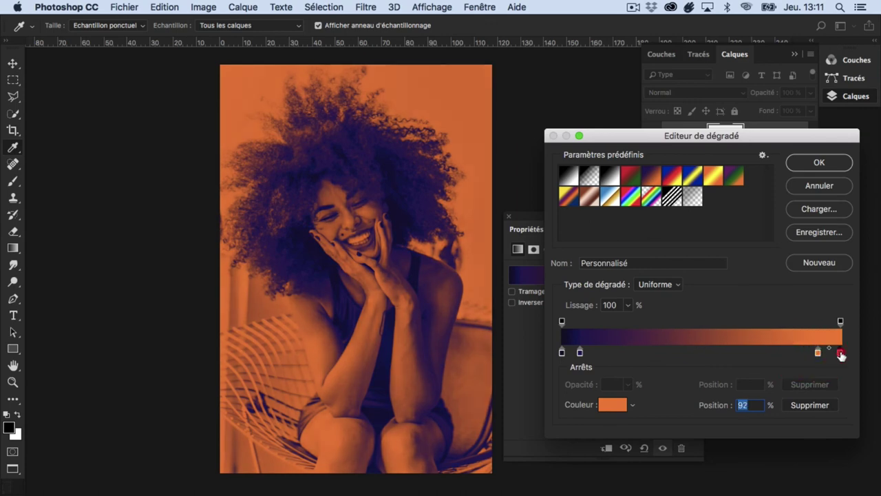
pyautogui.click(612, 404)
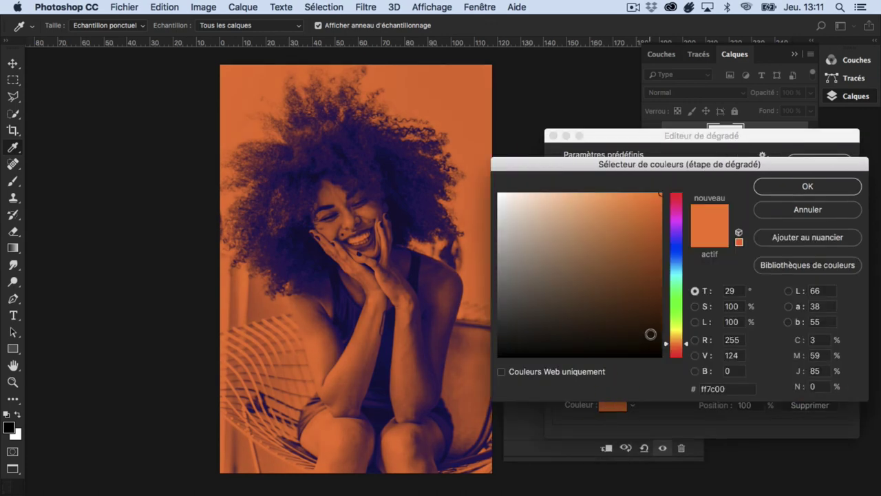
pyautogui.click(650, 333)
pyautogui.moveTo(650, 334); pyautogui.dragTo(617, 340)
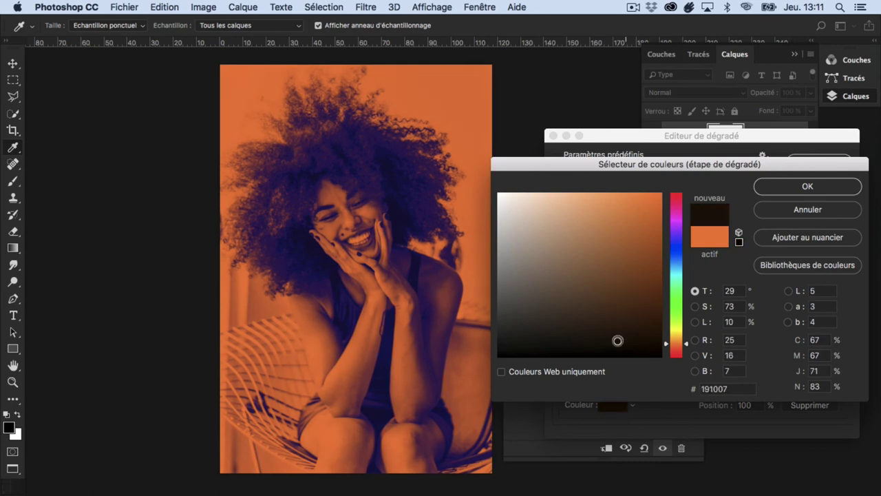
pyautogui.click(801, 212)
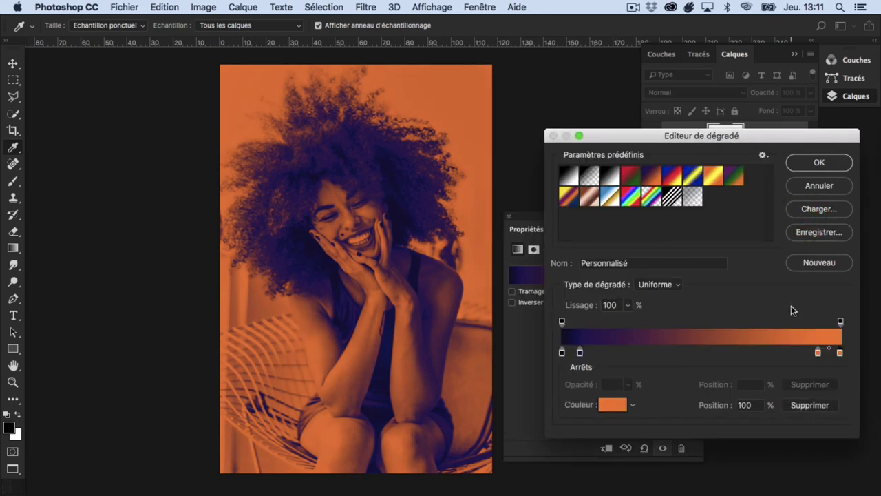
pyautogui.moveTo(838, 354)
pyautogui.mouseDown()
pyautogui.moveTo(839, 372)
pyautogui.moveTo(825, 352)
pyautogui.mouseUp()
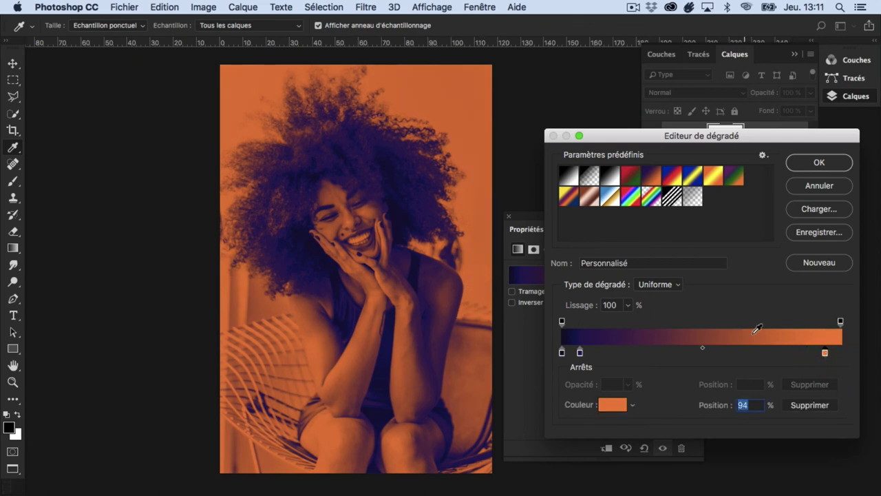
pyautogui.moveTo(825, 354); pyautogui.dragTo(837, 354)
# Step: Apply the custom violet-to-orange gradient, then reopen and cancel the gradient editor to check it
pyautogui.click(817, 163)
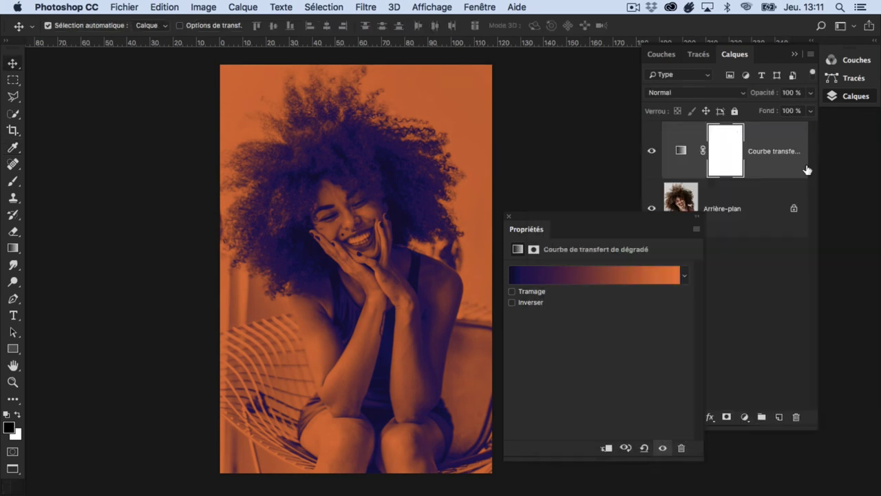
pyautogui.click(508, 216)
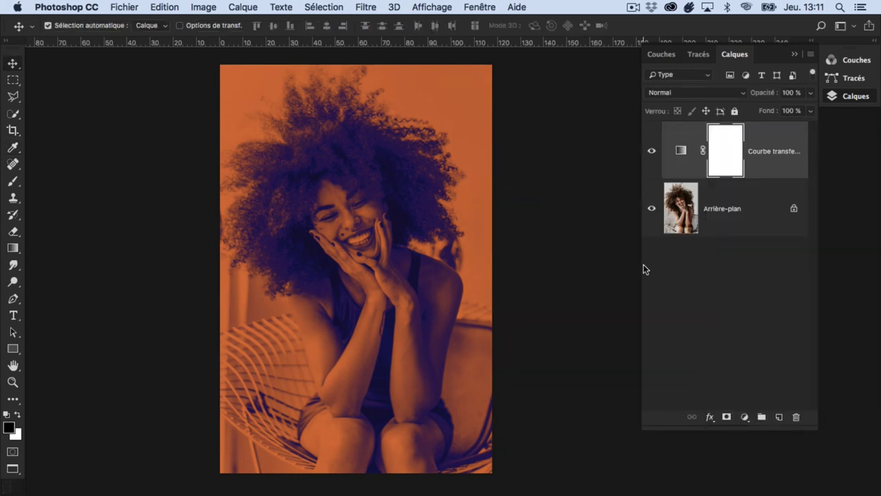
pyautogui.doubleClick(680, 150)
pyautogui.click(578, 279)
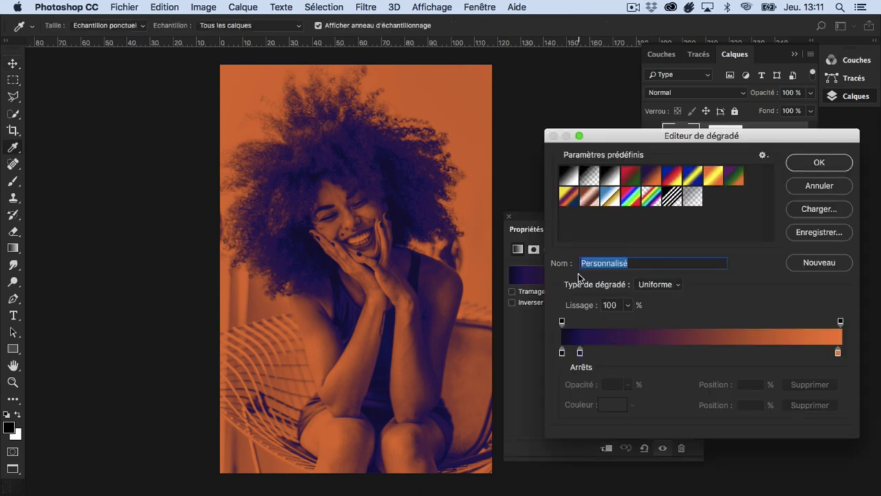
pyautogui.click(811, 186)
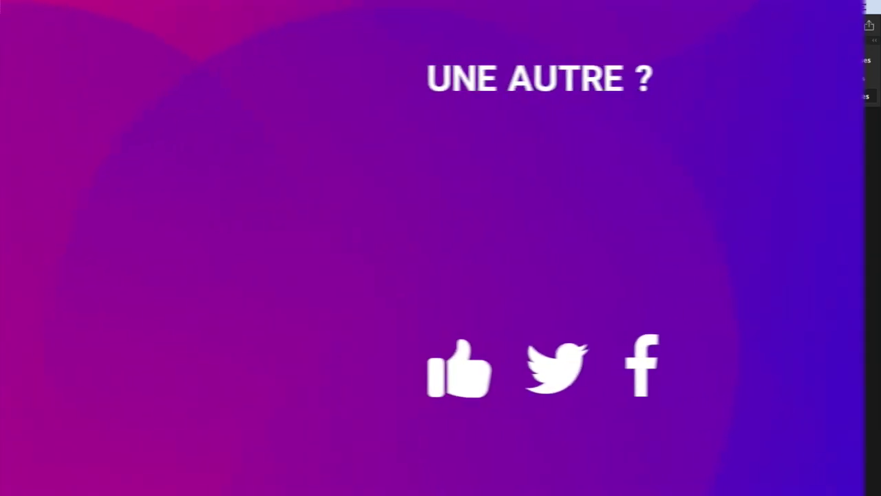